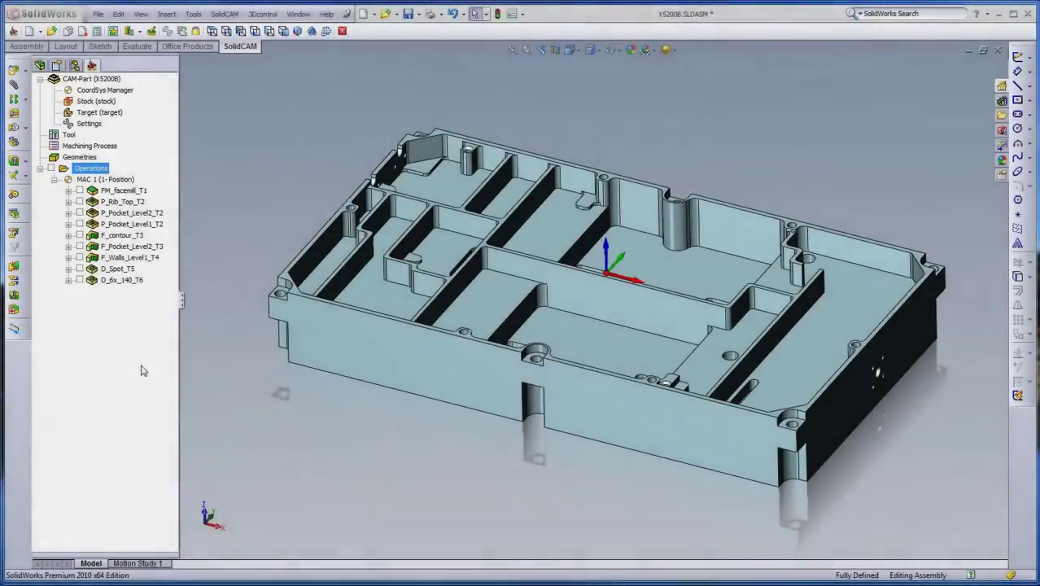
Step: Preview the FM_facemill_T1 and P_Rib_Top_T2 toolpaths on the part, one at a time
right_click(97, 169)
mouse_move(187, 175)
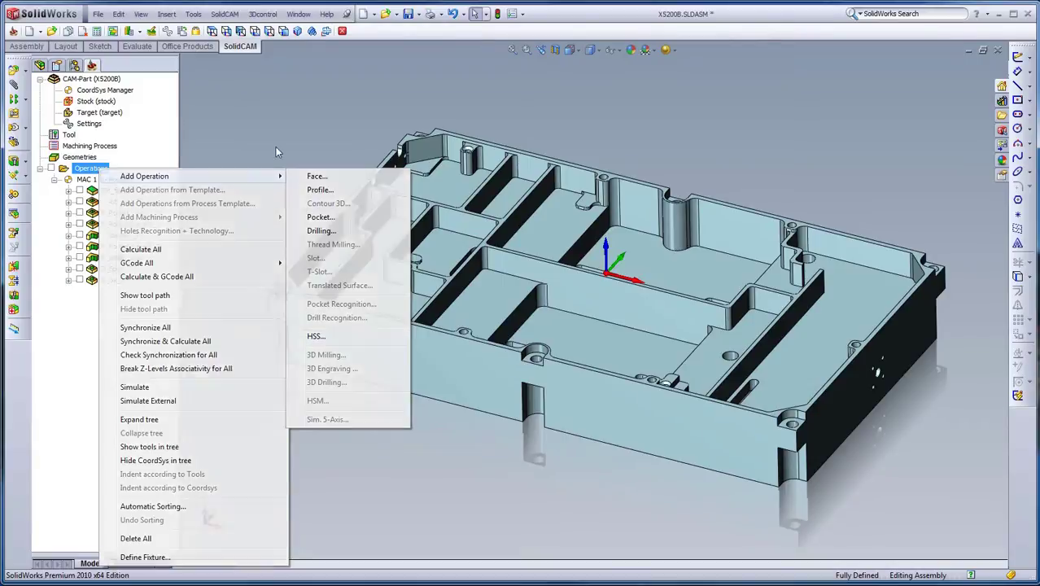
click(365, 342)
click(79, 191)
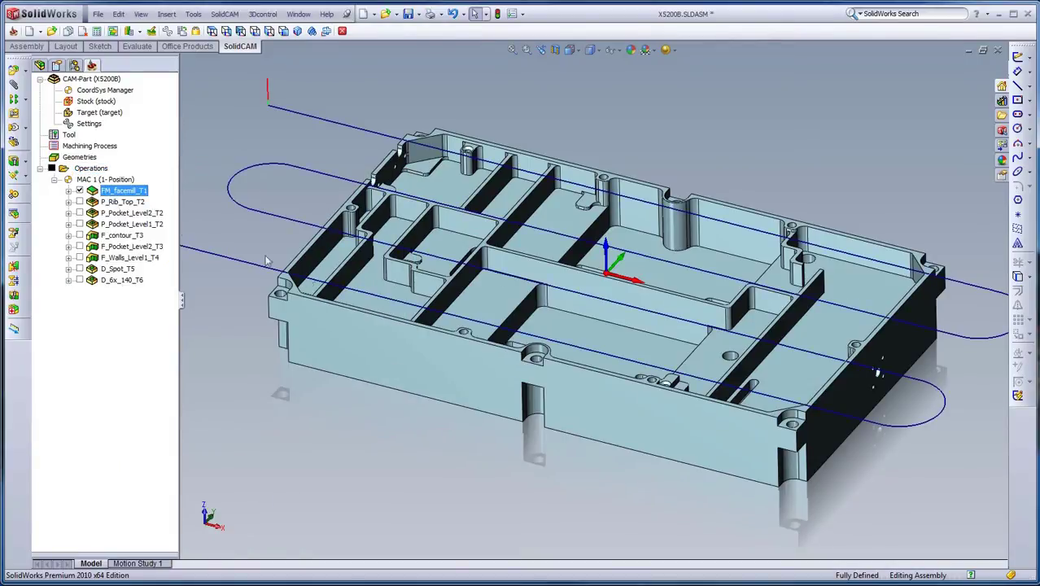
key(f)
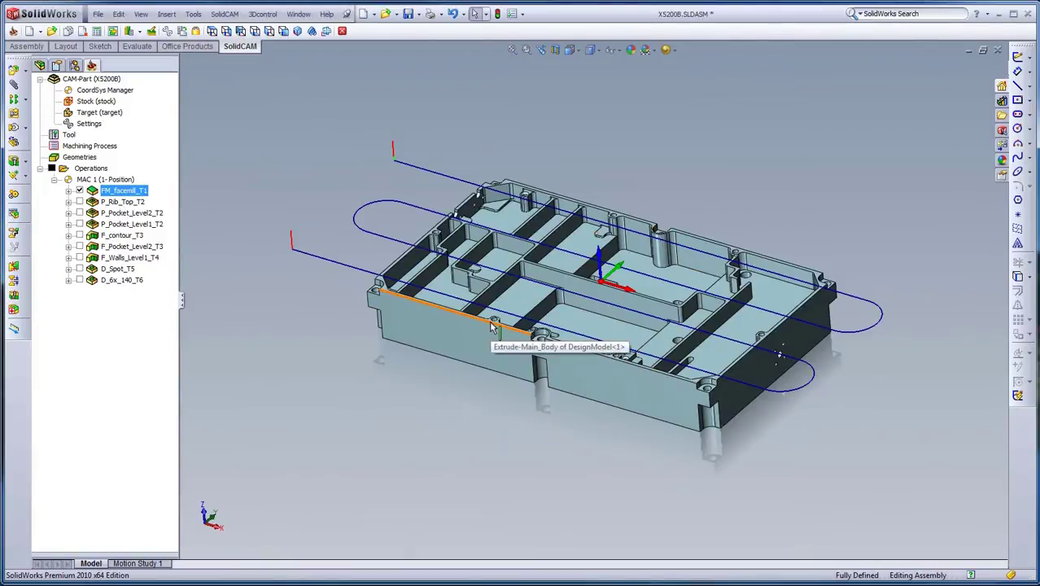
click(80, 192)
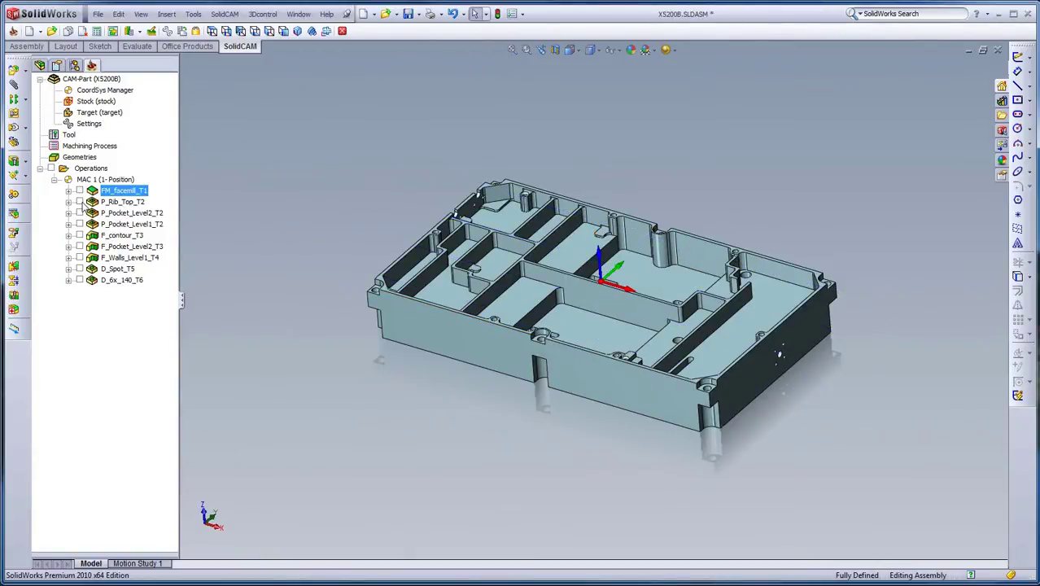
click(80, 202)
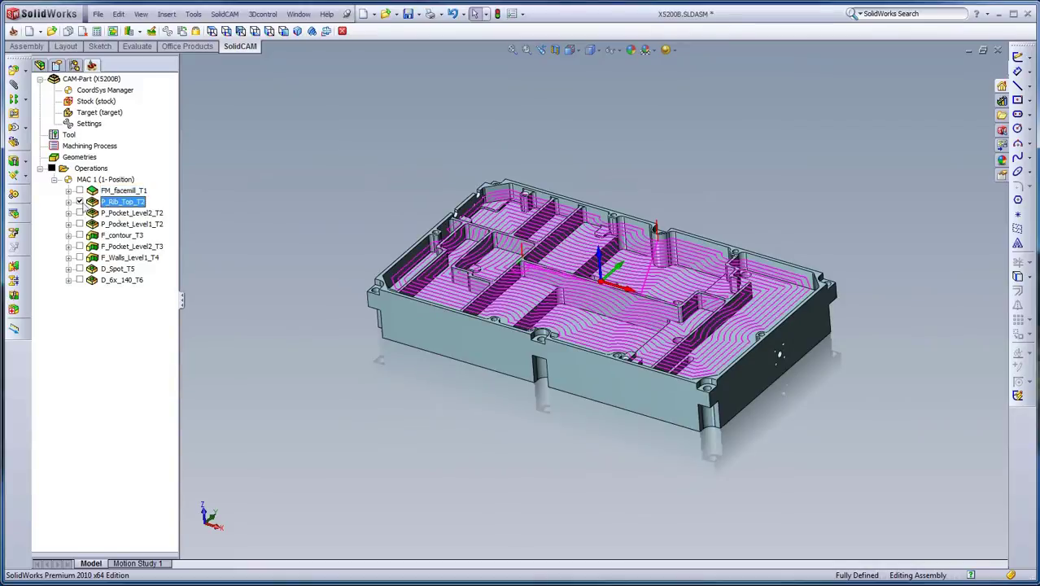
middle_drag(500, 329, 529, 337)
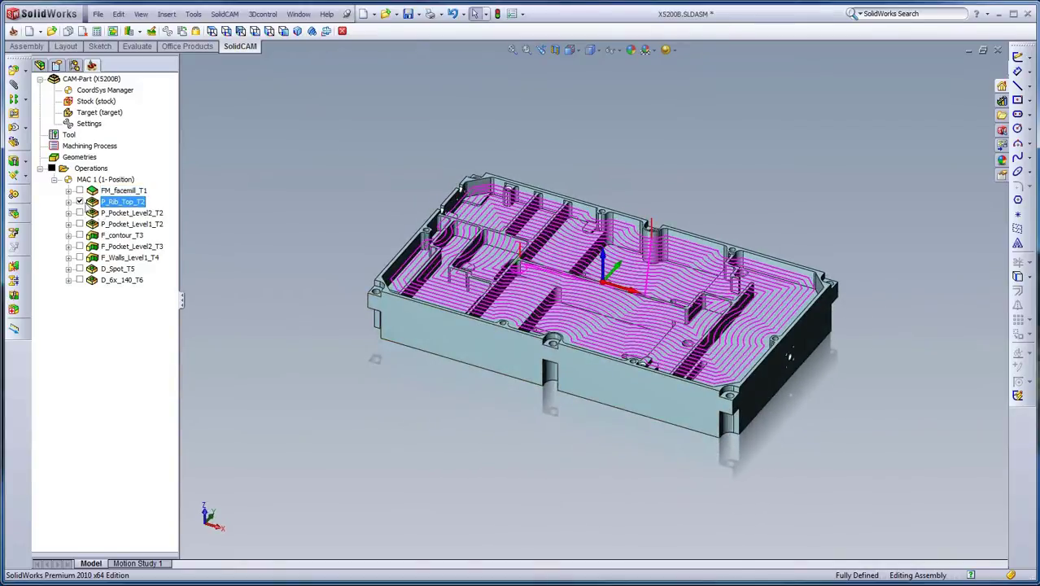
click(80, 202)
Step: Display the P_Pocket_Level2_T2 toolpath and zoom in to inspect it
click(80, 213)
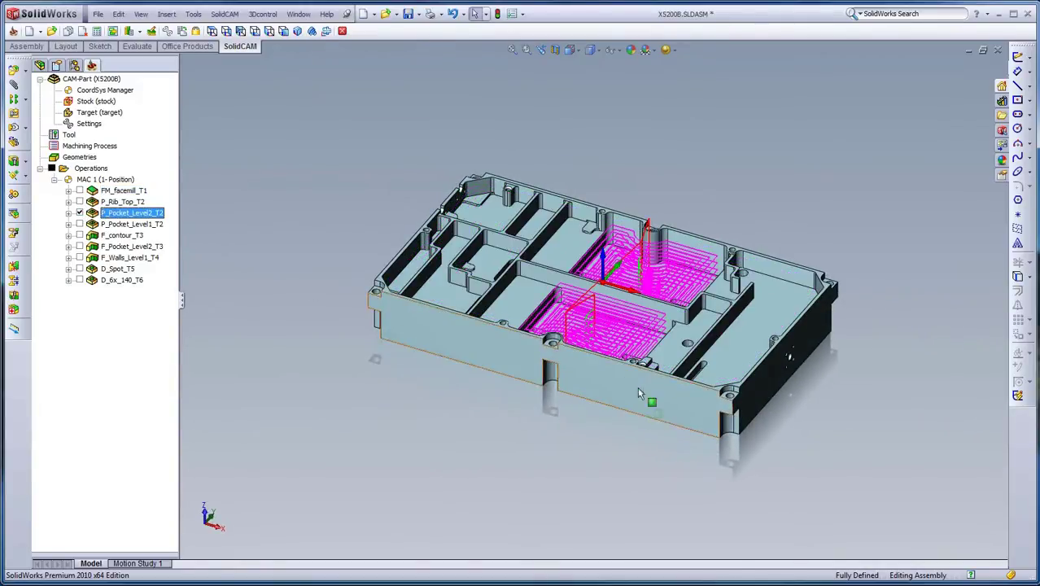
scroll(651, 391, down, 5)
scroll(639, 362, down, 3)
scroll(635, 362, down, 2)
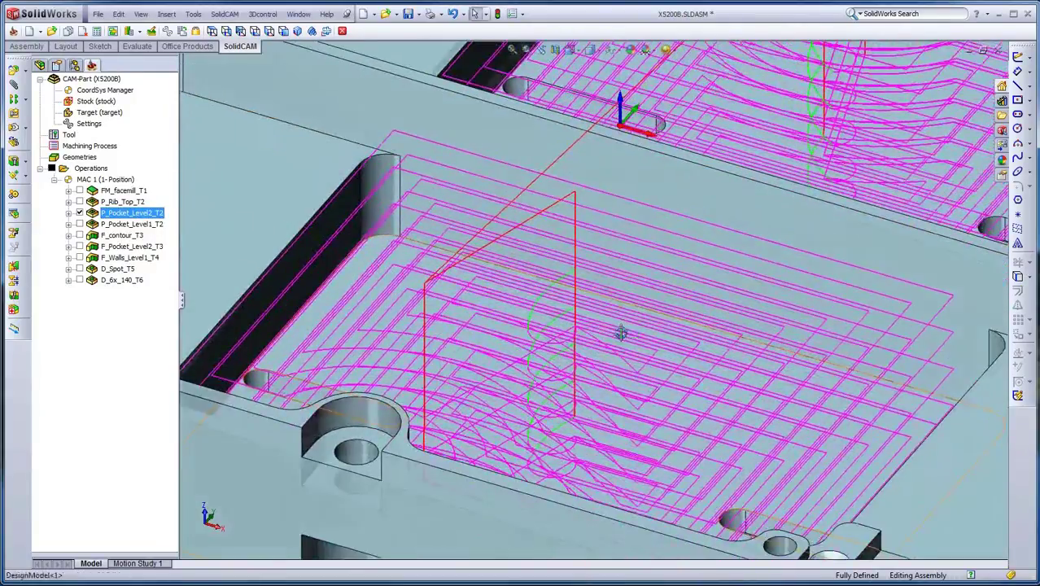
scroll(620, 366, down, 3)
scroll(618, 364, up, 2)
scroll(618, 357, up, 4)
scroll(618, 357, up, 3)
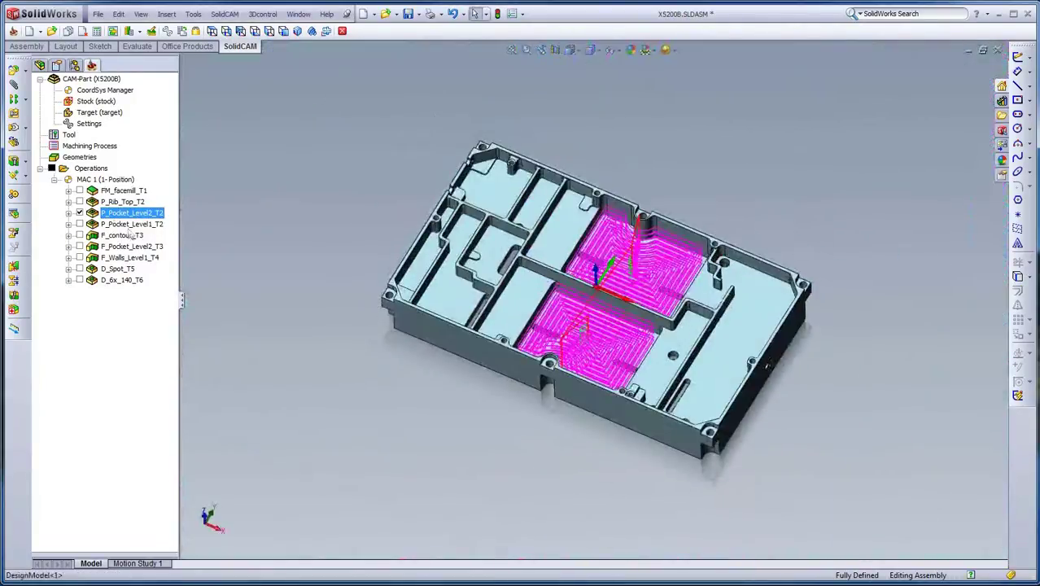
Step: Inspect the P_Pocket_Level1_T2 toolpath, then show the D_Spot_T5 spot-drilling toolpath
click(80, 212)
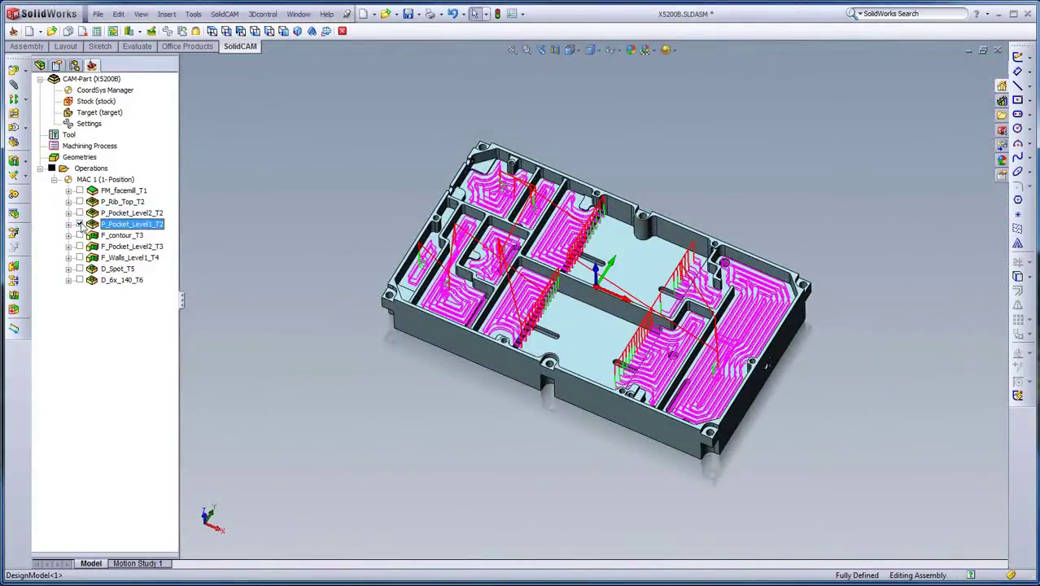
scroll(622, 366, down, 2)
scroll(627, 366, down, 3)
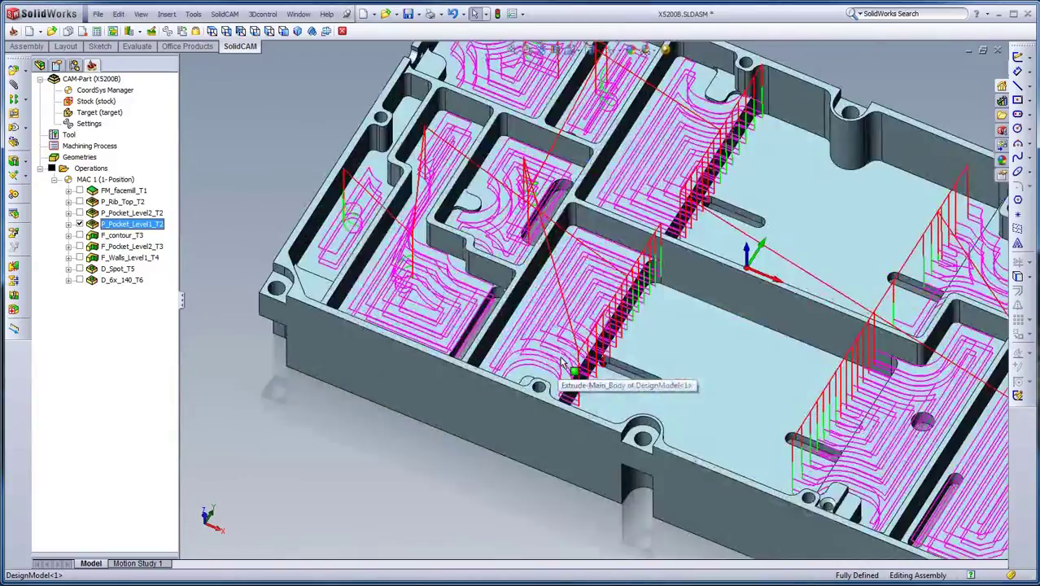
scroll(631, 366, down, 3)
scroll(632, 366, down, 2)
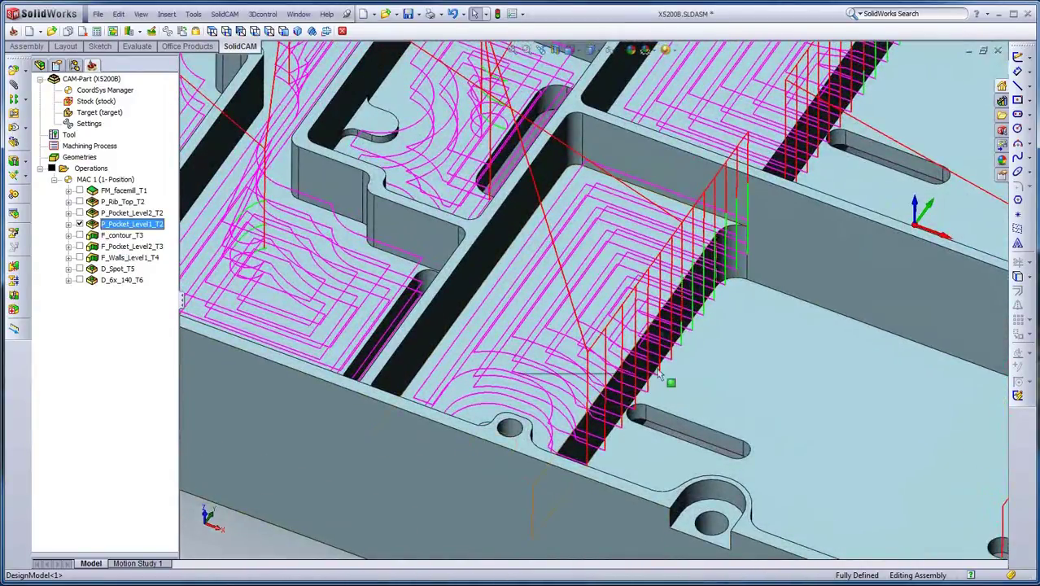
scroll(594, 265, up, 1)
scroll(618, 281, up, 3)
scroll(649, 301, up, 2)
scroll(649, 301, up, 1)
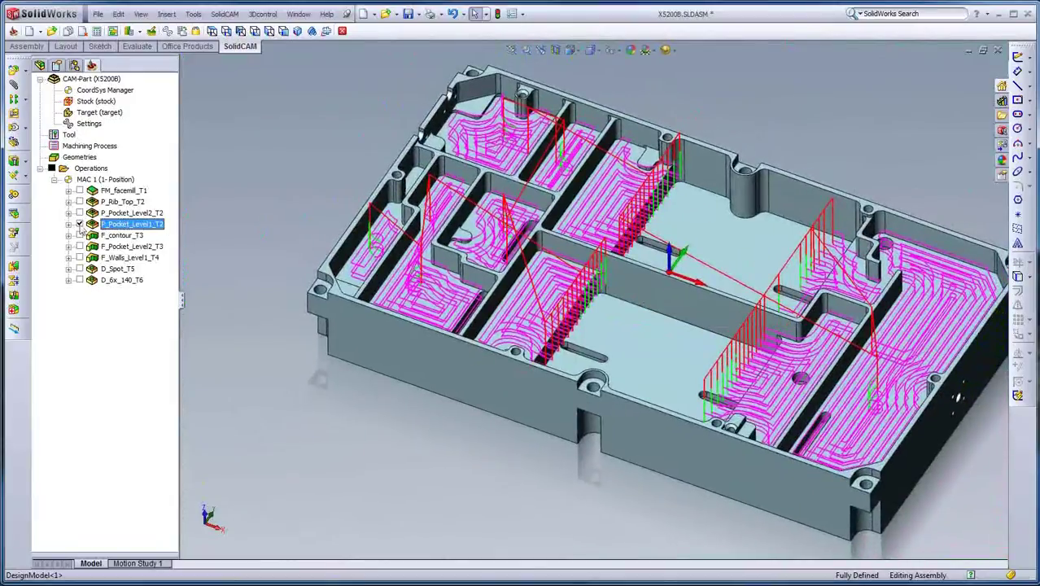
click(78, 226)
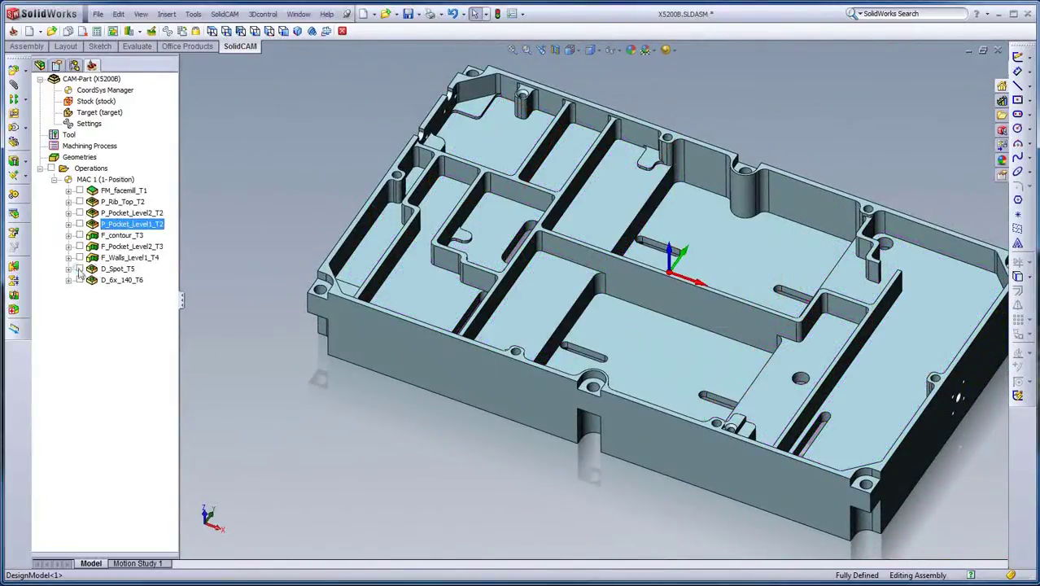
click(79, 269)
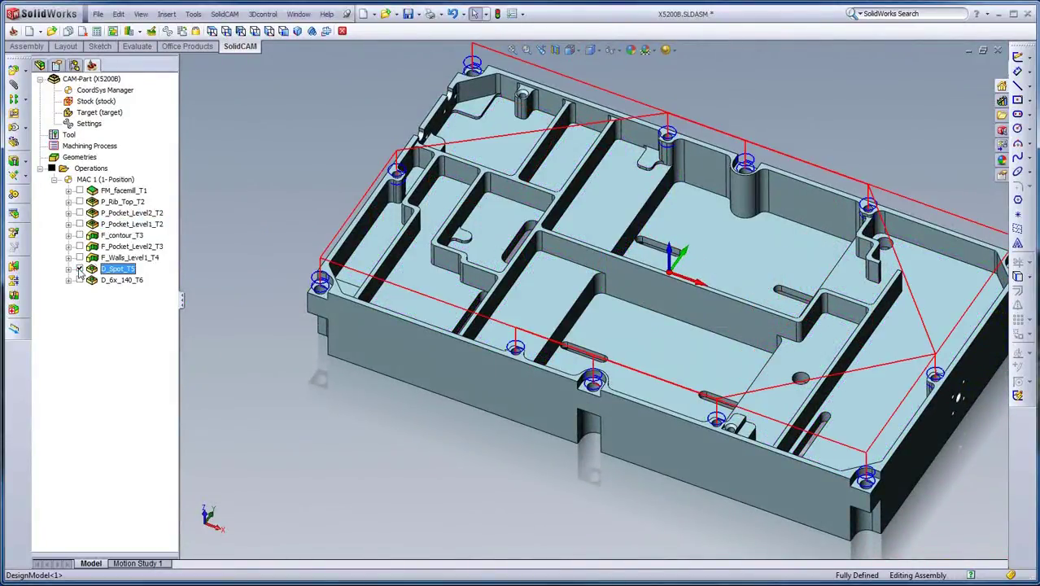
Step: Hide the spot-drill toolpath and play the SolidVerify cutting simulation of all operations
click(79, 268)
right_click(79, 169)
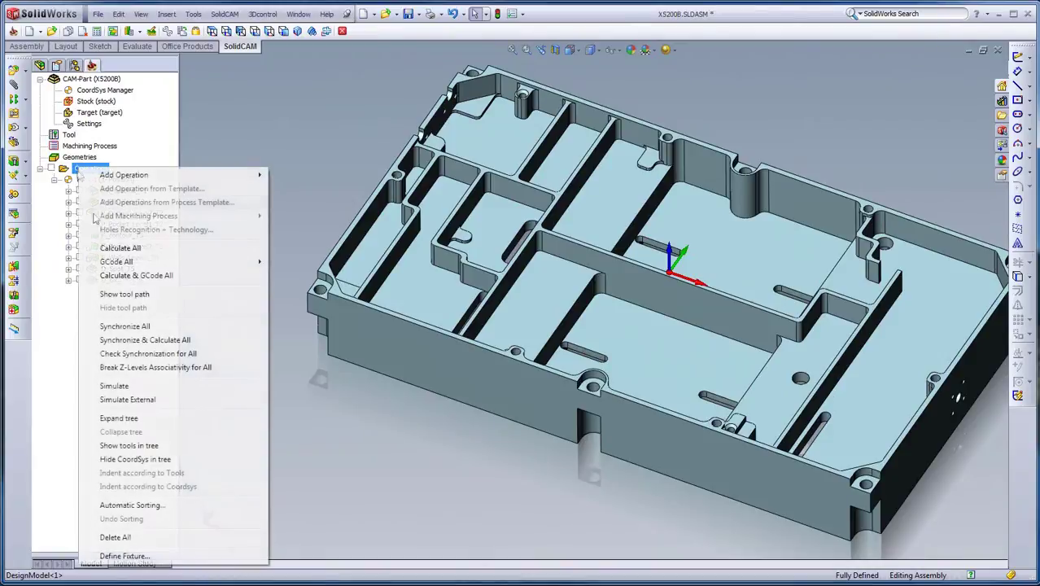
click(148, 391)
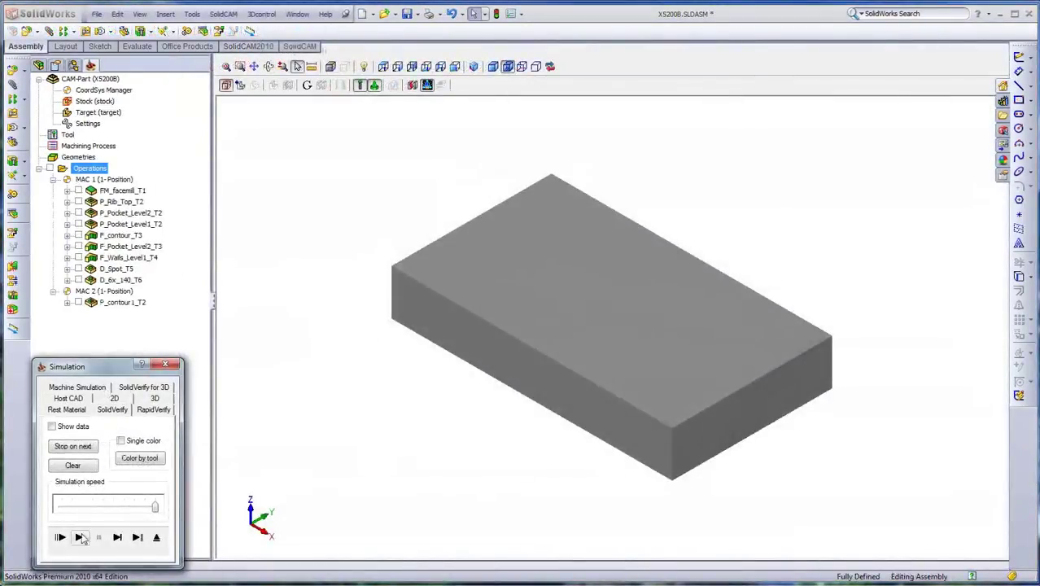
click(79, 537)
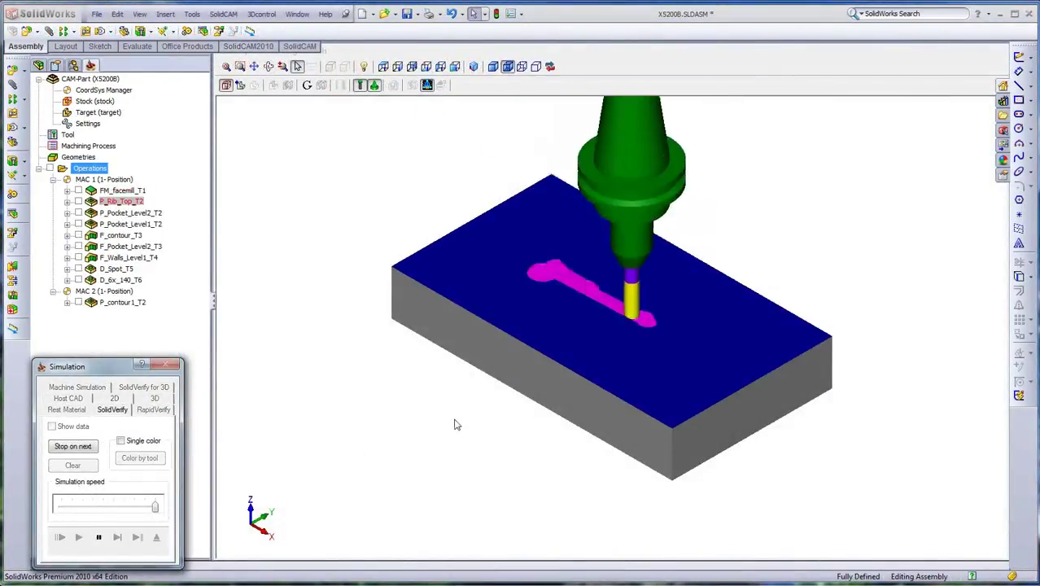
scroll(455, 423, down, 3)
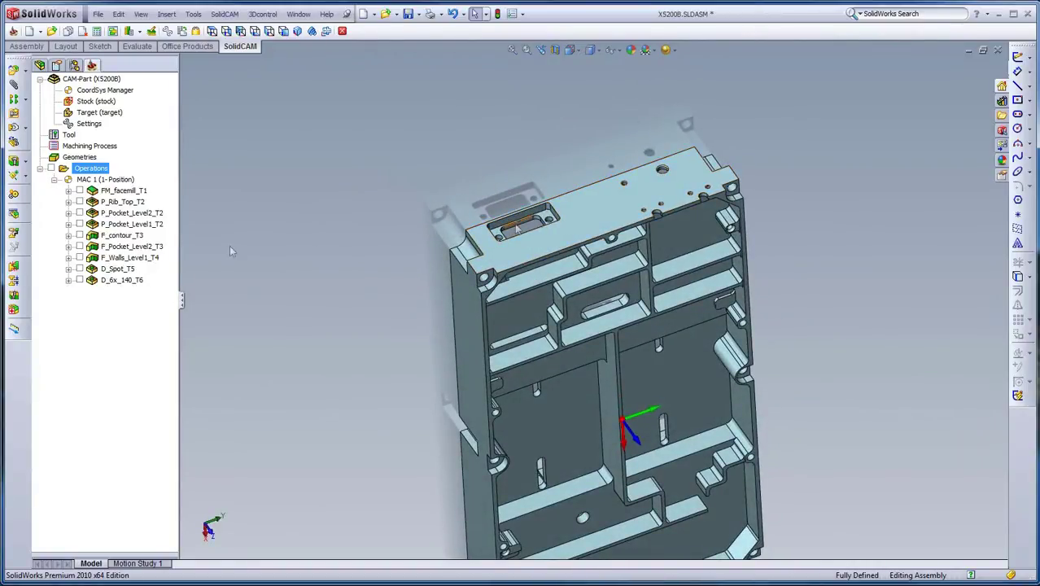
Step: Copy the P_Pocket_Level1_T2 operation to the end of the operation list
right_click(130, 280)
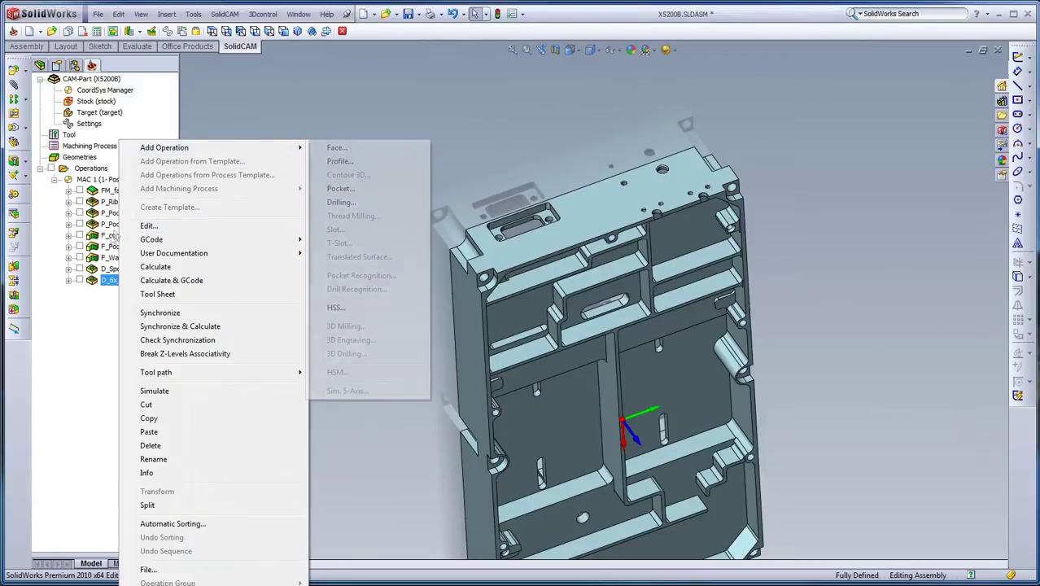
click(112, 238)
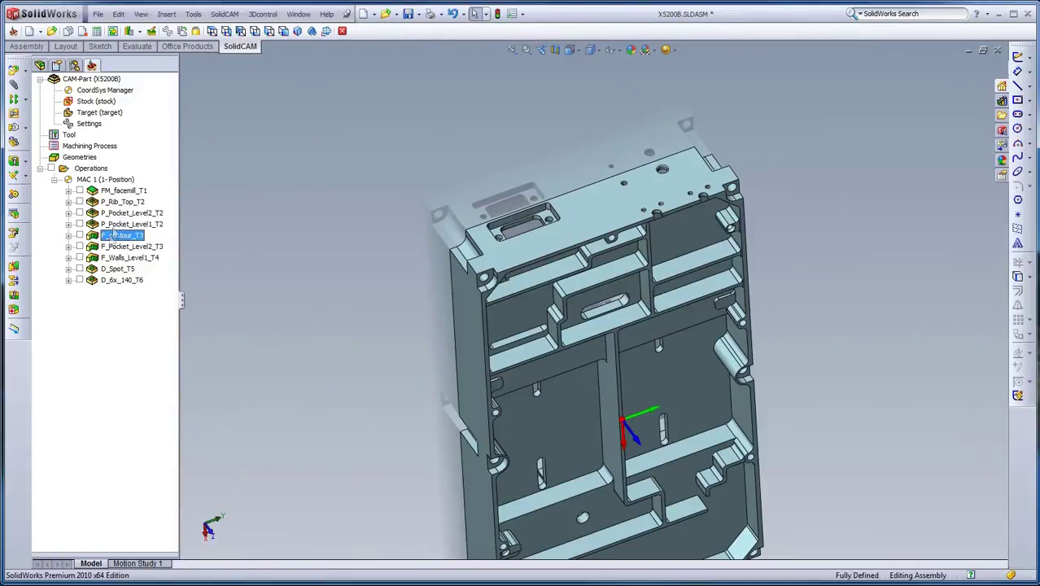
click(119, 224)
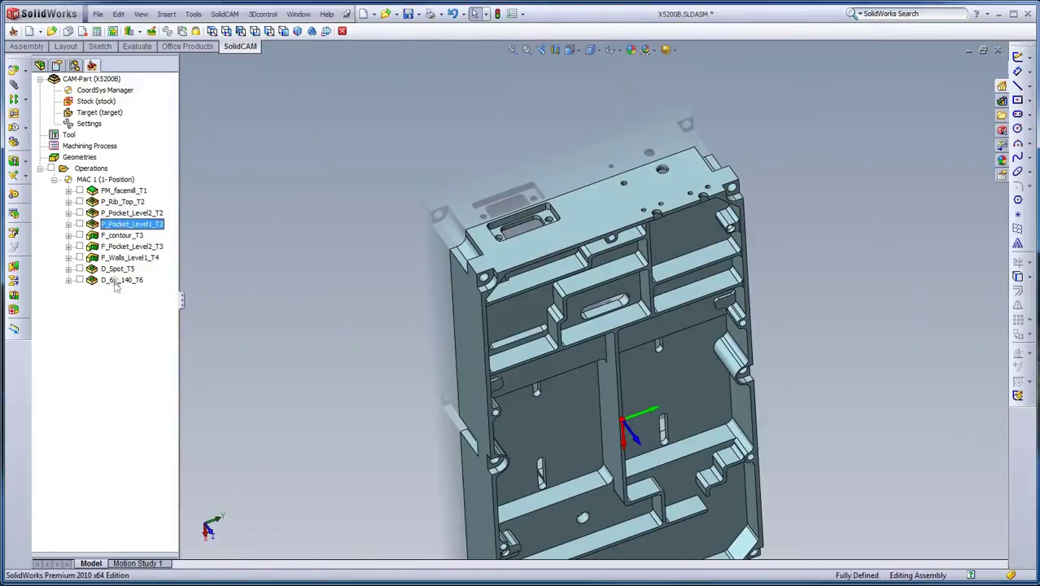
ctrl+drag(119, 229, 114, 279)
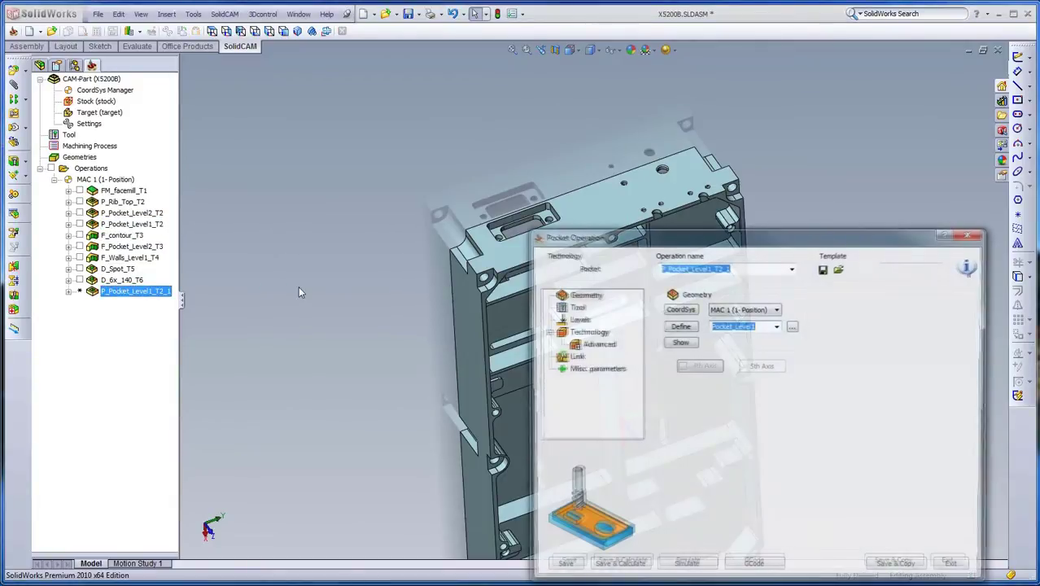
Step: Define coordinate system MAC 2 on the top face with its origin at the corner vertex
click(688, 310)
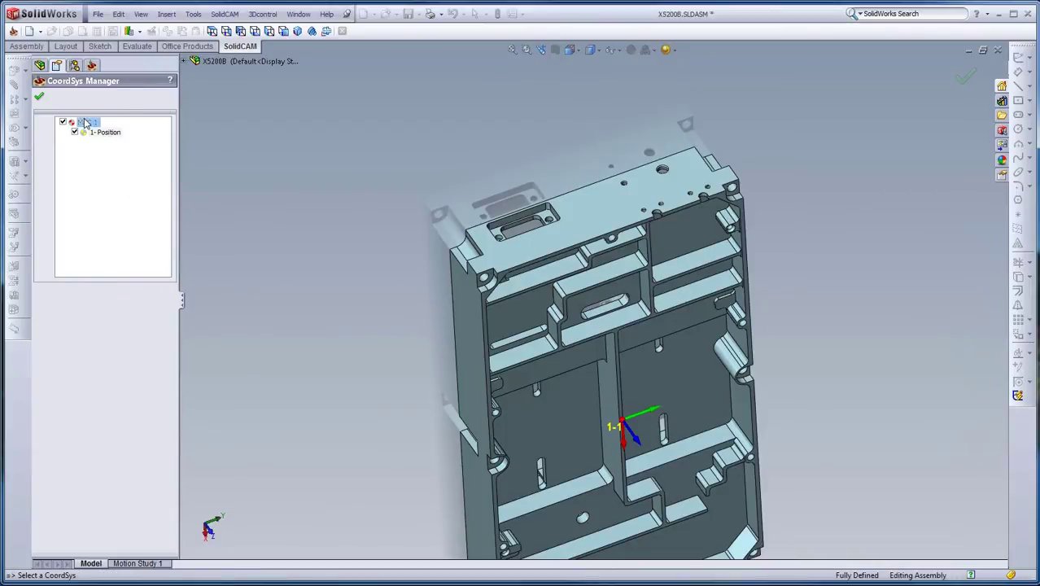
right_click(86, 122)
click(106, 128)
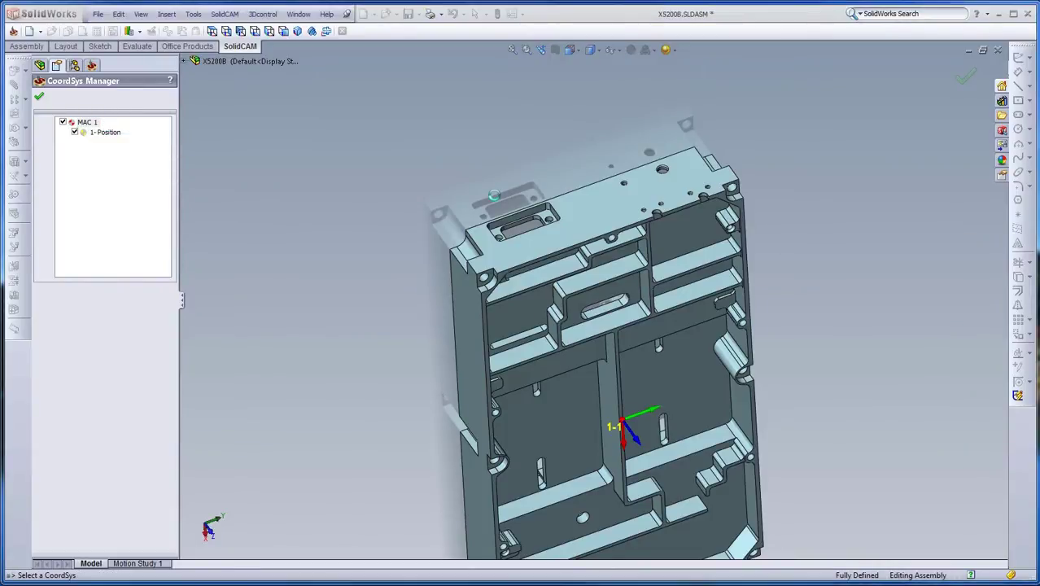
click(593, 230)
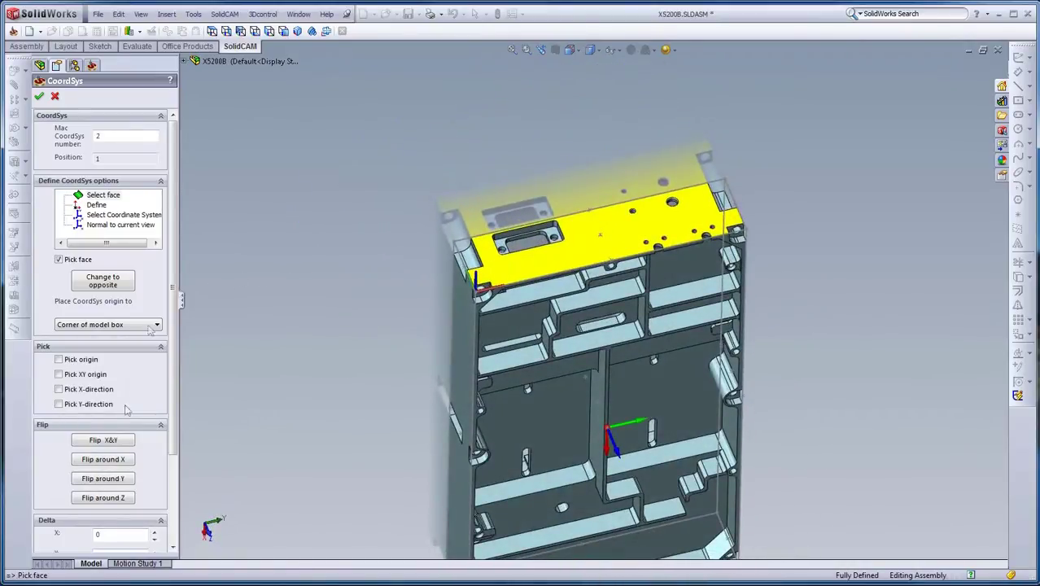
click(58, 359)
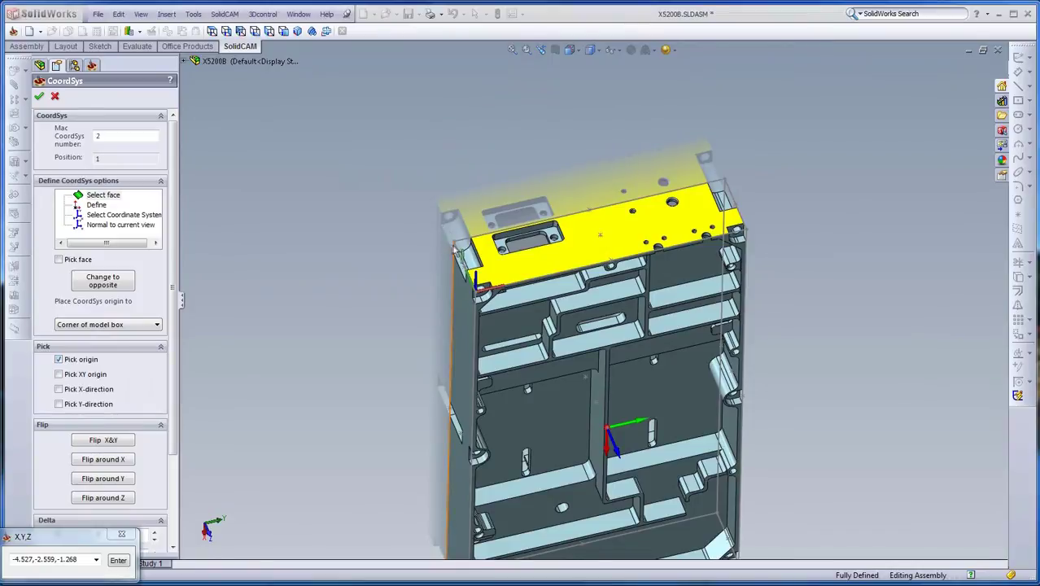
click(454, 243)
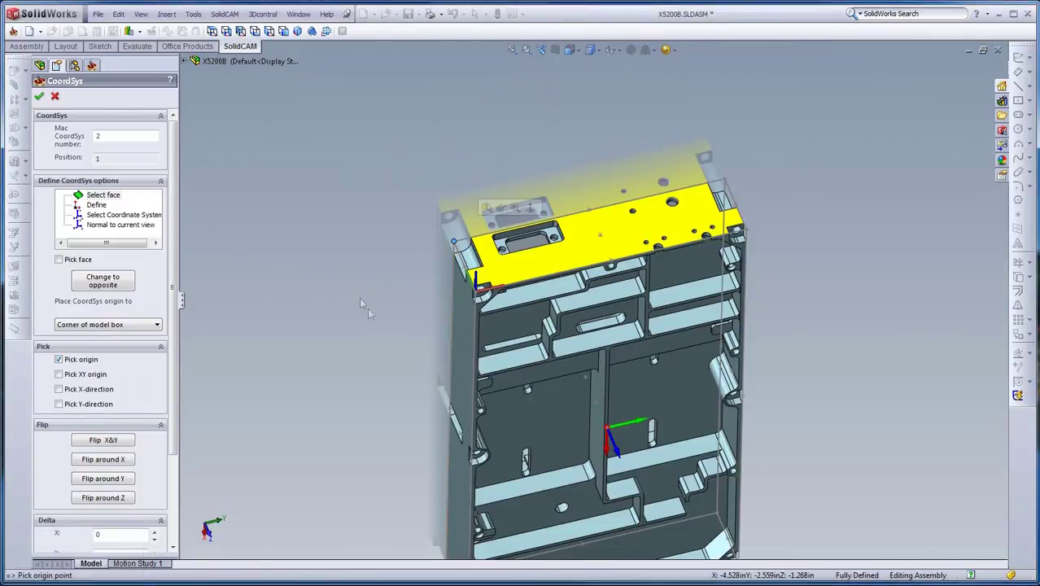
click(40, 97)
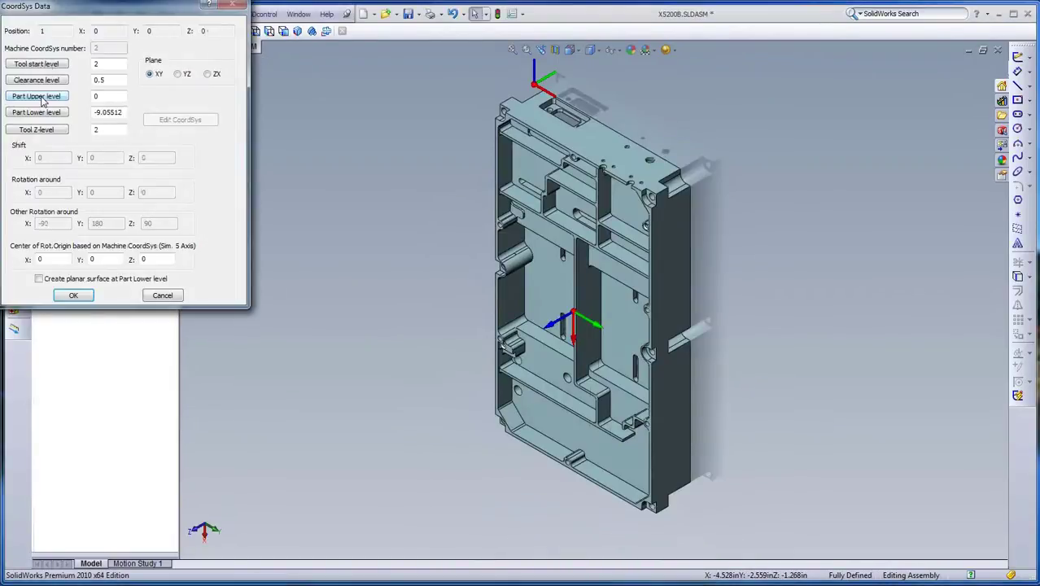
click(73, 295)
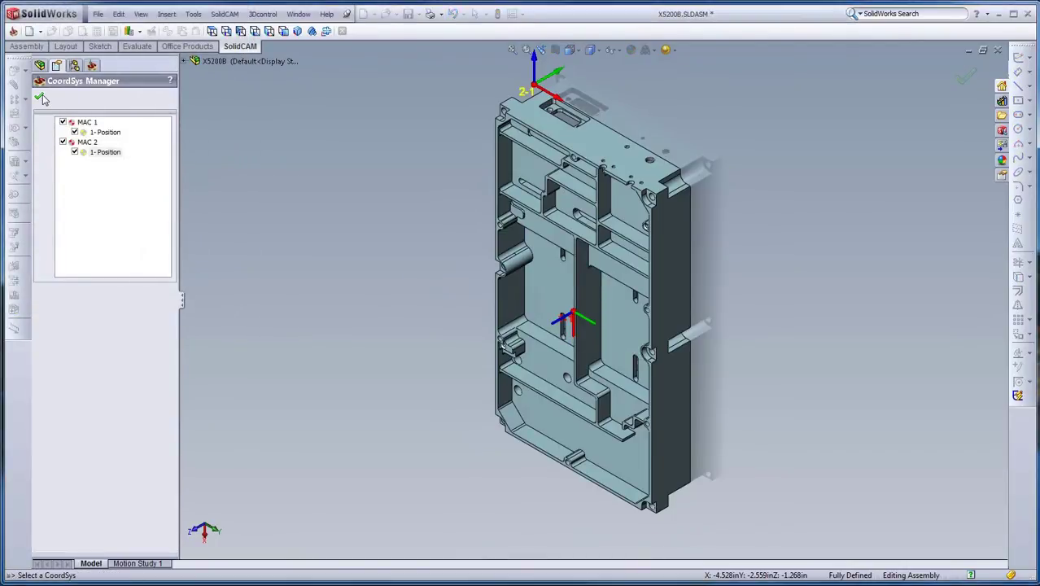
Step: Chain the top-face pocket outline as the pocket geometry for the MAC 2 operation
click(42, 97)
click(679, 325)
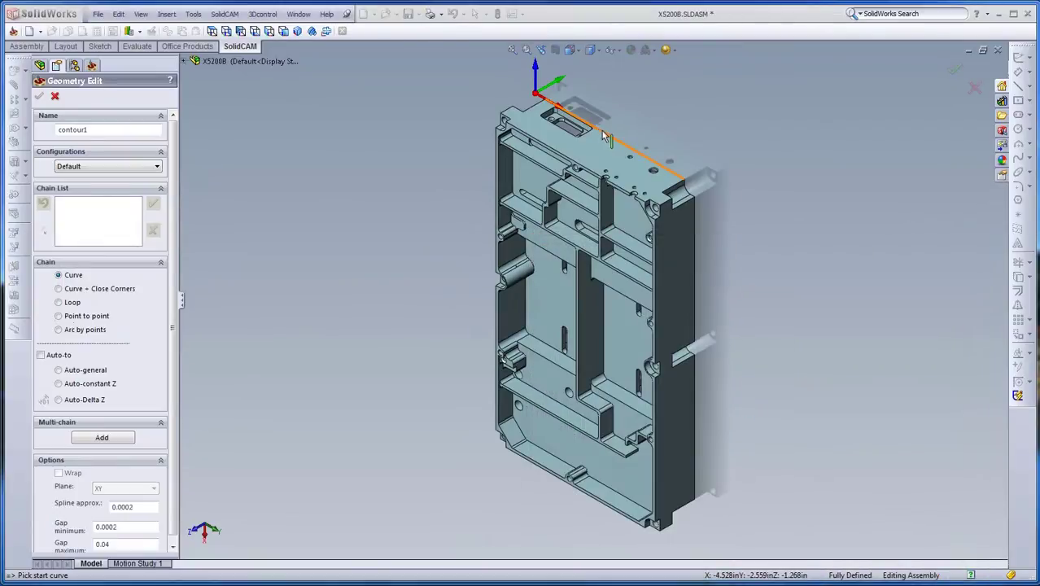
scroll(606, 124, down, 2)
scroll(606, 130, down, 2)
scroll(651, 204, down, 2)
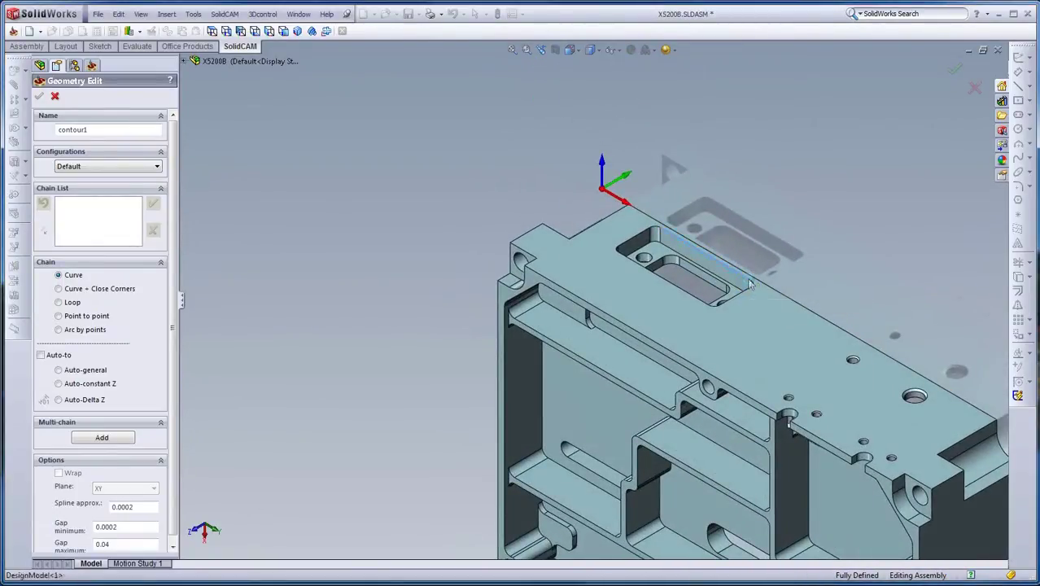
click(754, 283)
click(83, 386)
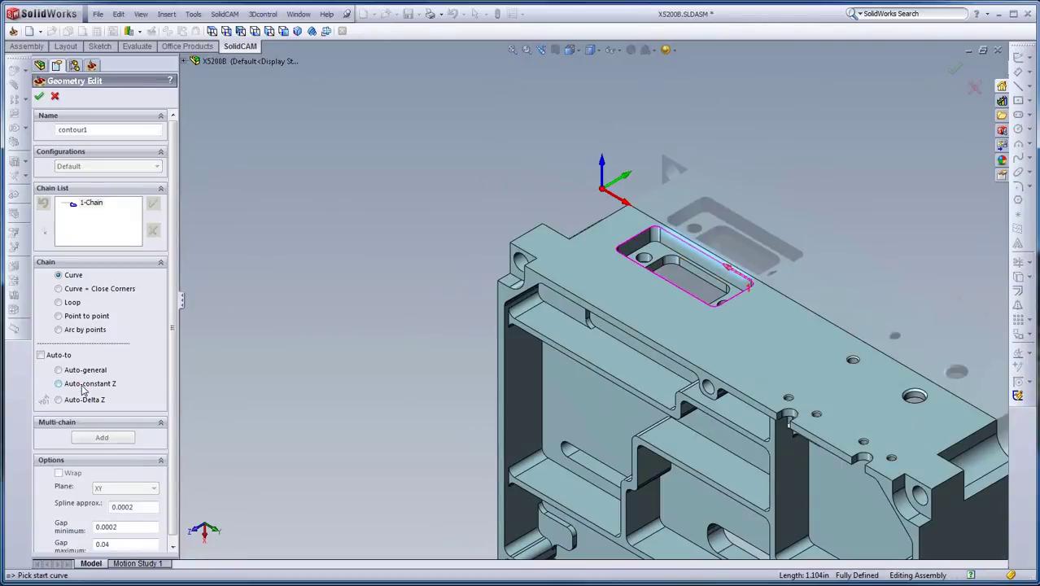
click(38, 97)
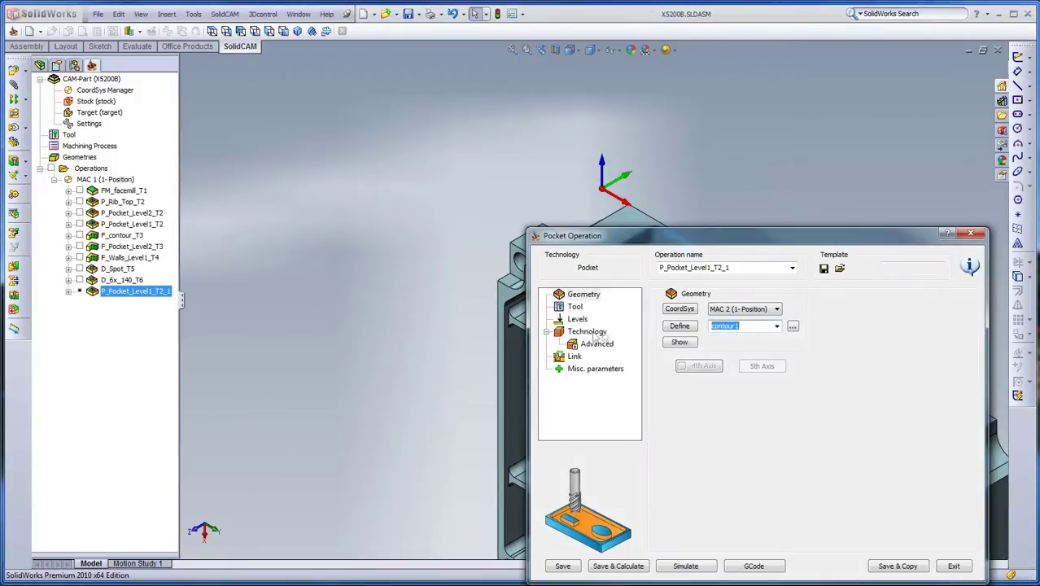
Step: Pick the 0.16 pocket depth at the floor, set step-down 0.05, and calculate
click(577, 322)
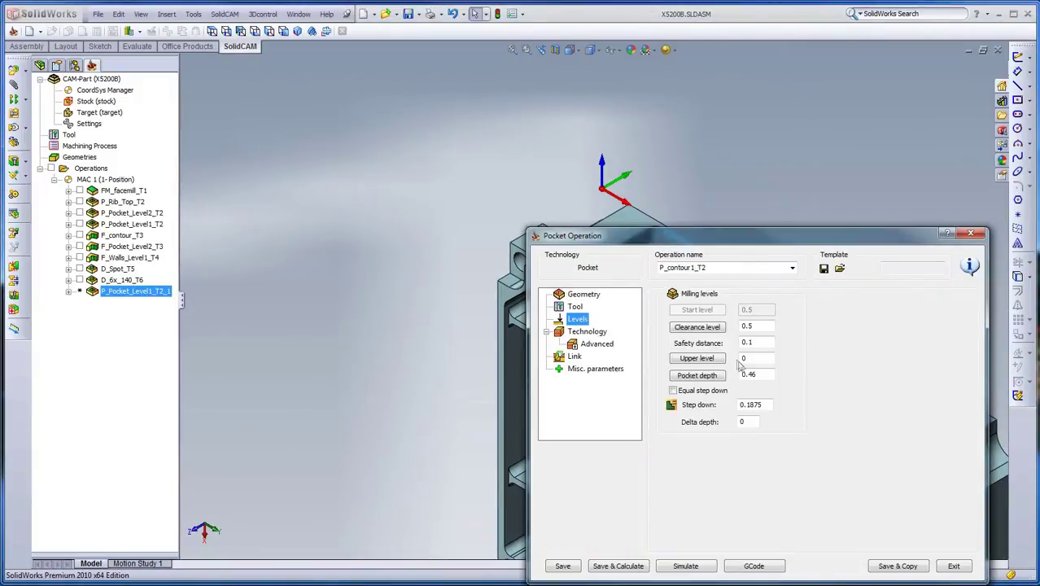
click(713, 376)
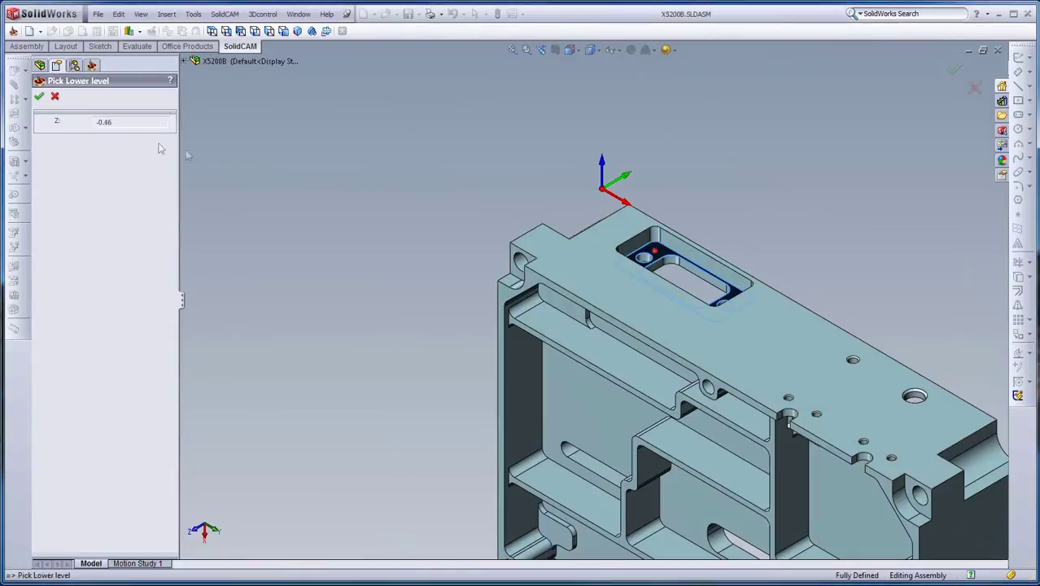
click(41, 97)
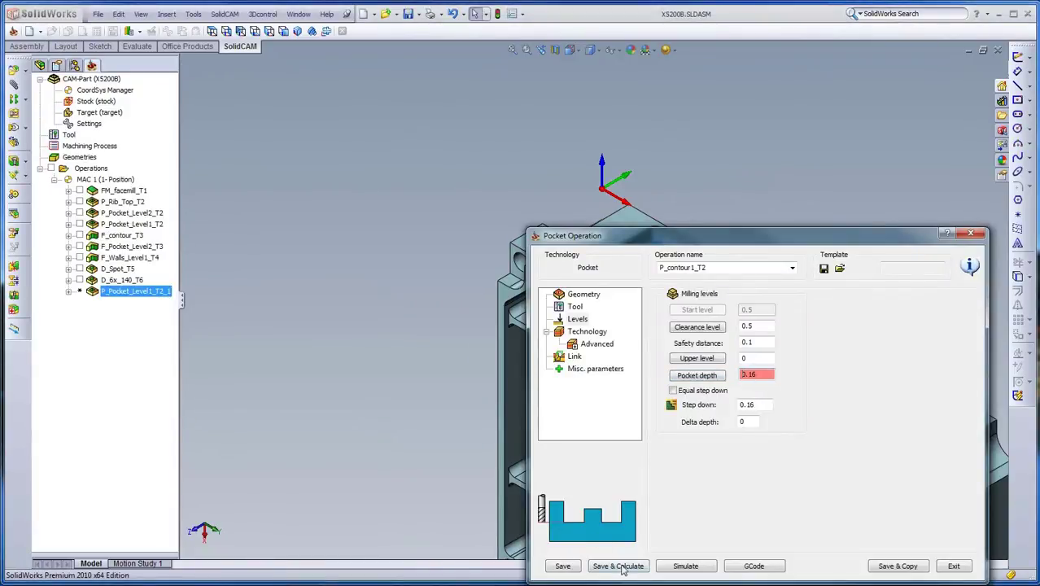
double_click(747, 404)
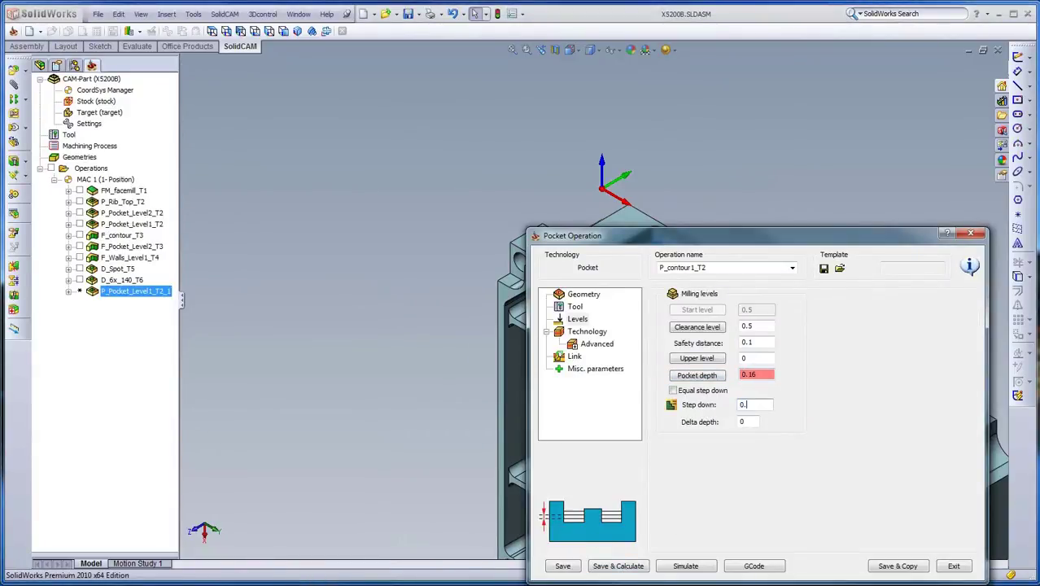
text(05)
click(618, 565)
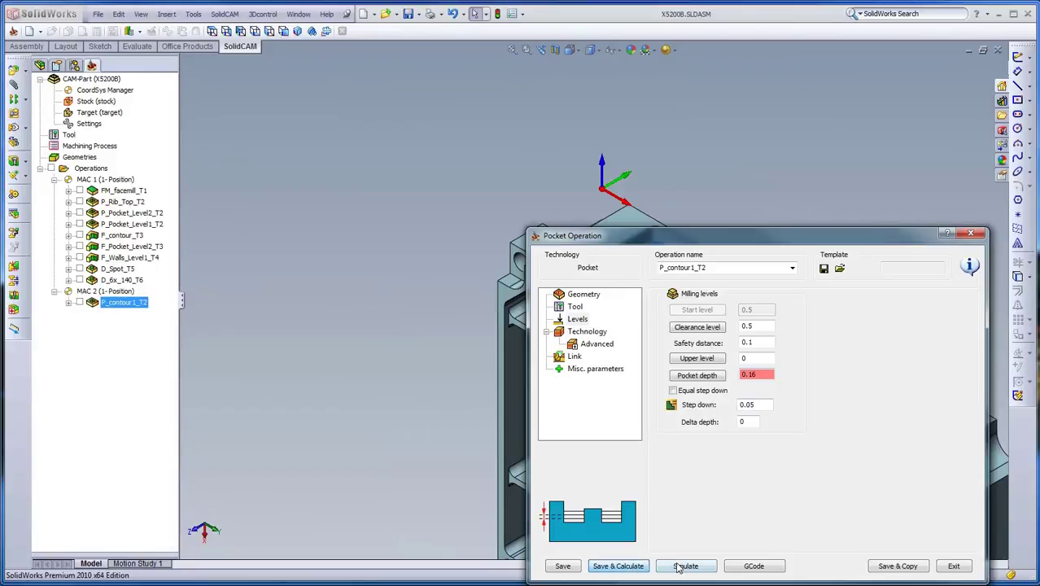
Step: Simulate the P_contour1_T2 toolpath at reduced speed, then close the pocket operation
click(685, 566)
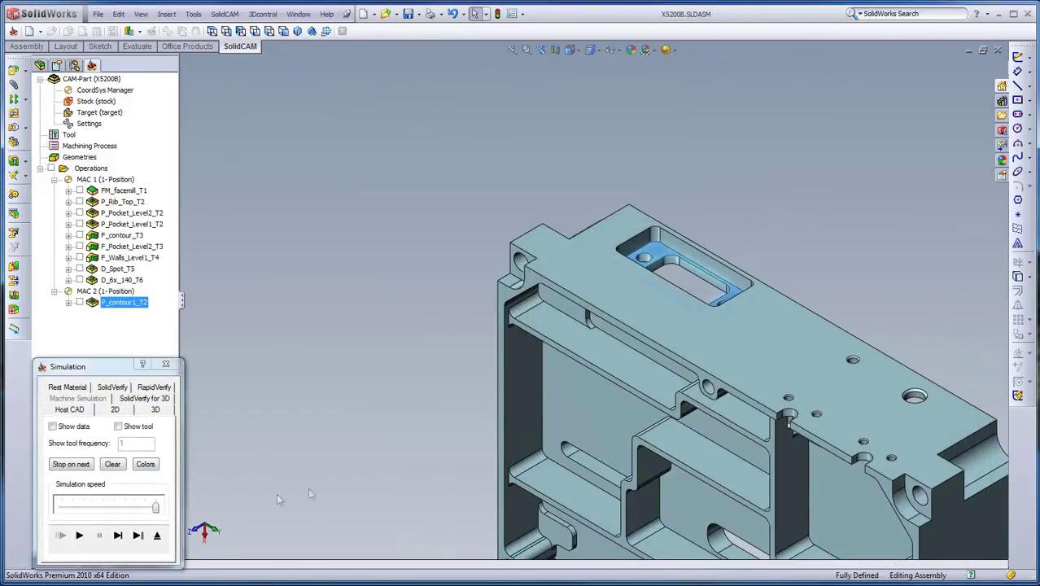
drag(116, 508, 113, 508)
click(79, 535)
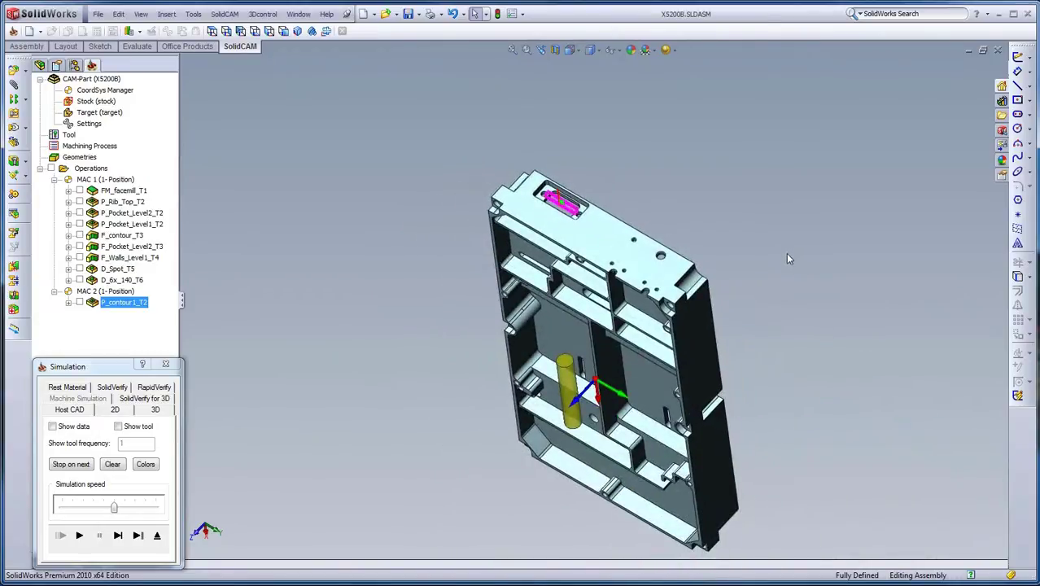
click(159, 536)
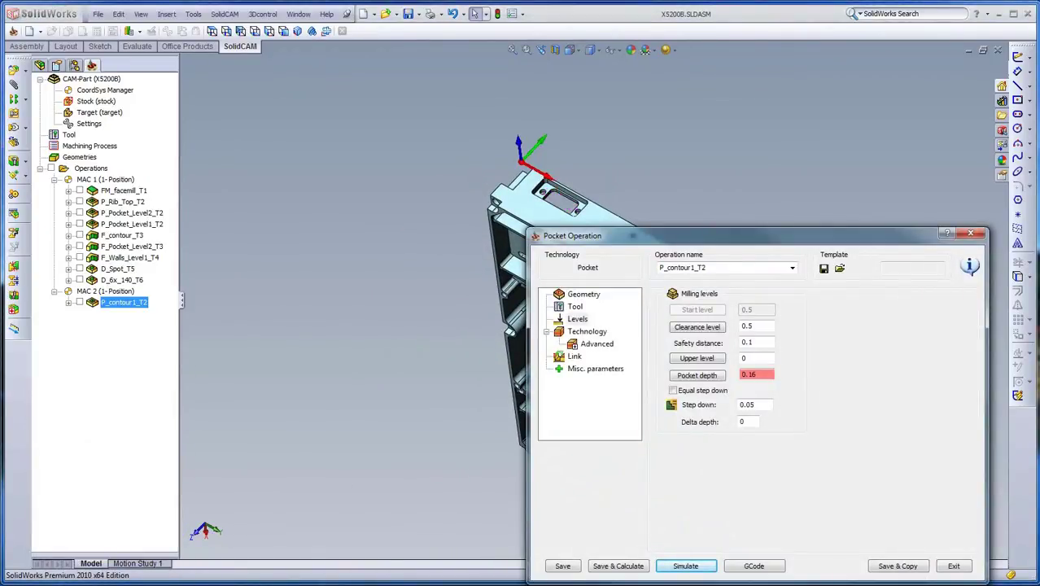
click(953, 567)
Step: Open ADAPTER_PLATE_HSS from recent CAM-Parts and show the HSS_PC_CZ_faces_T1 toolpath
click(225, 14)
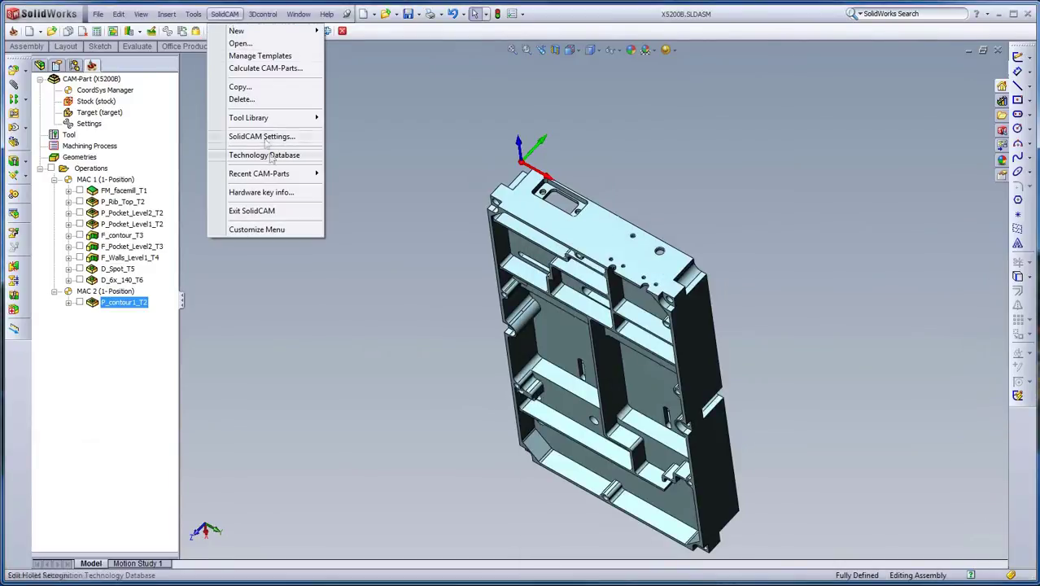
click(423, 351)
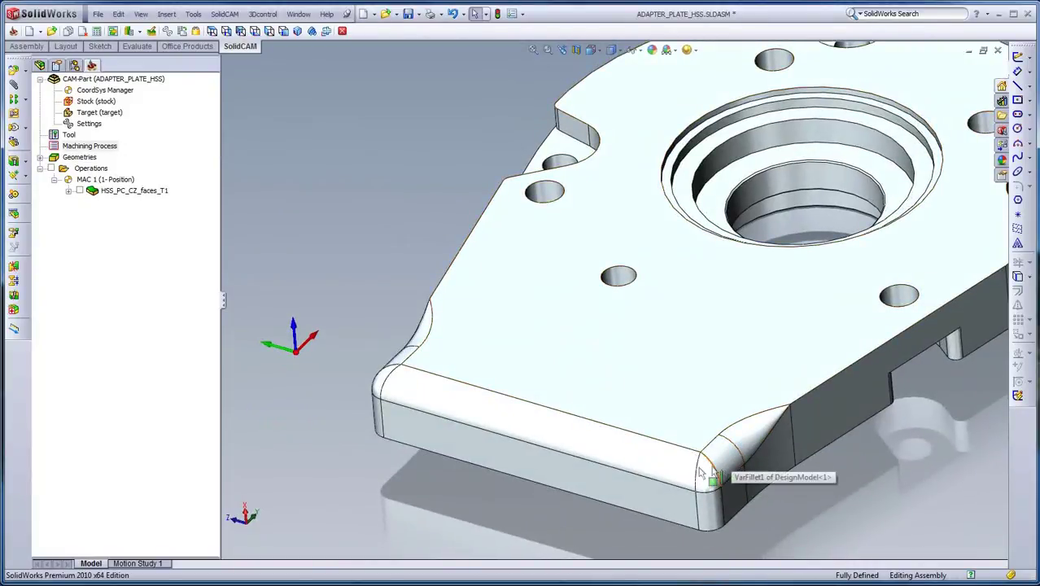
click(94, 192)
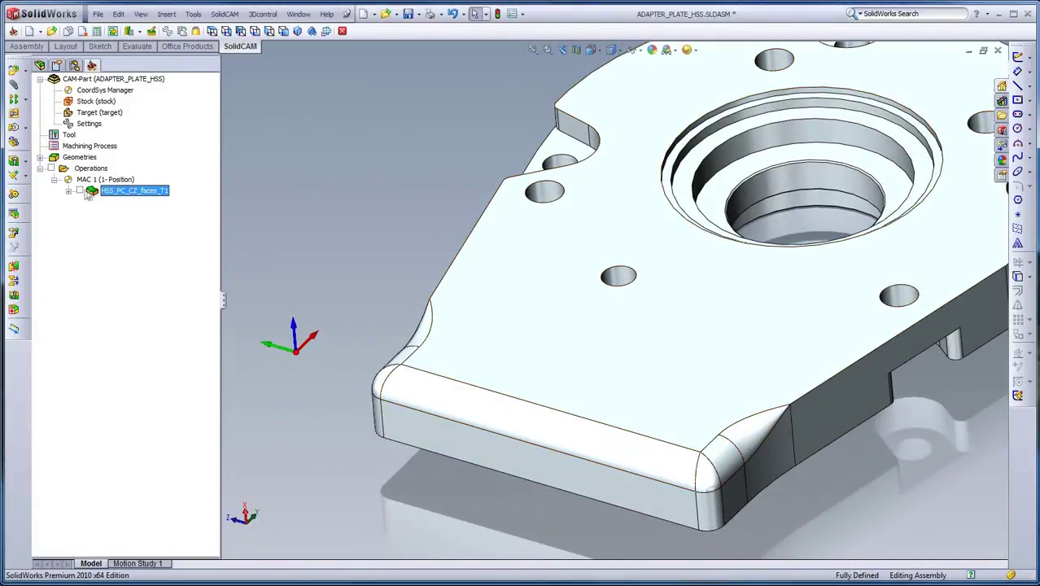